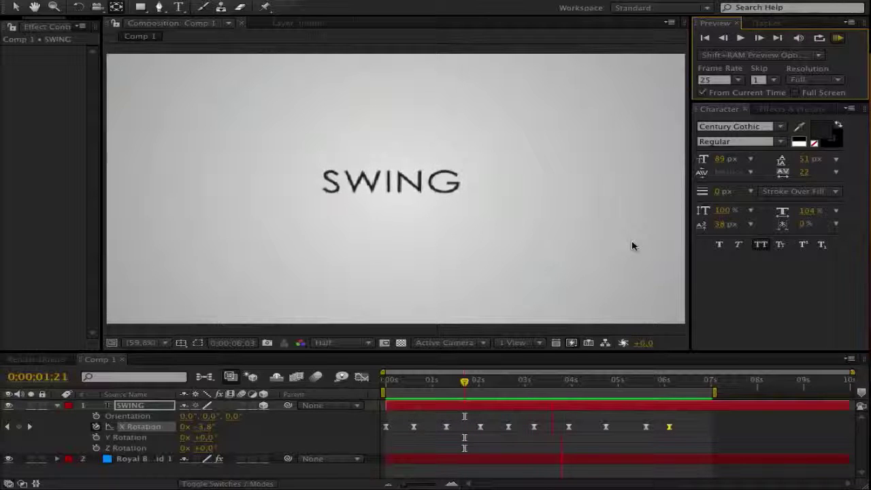
# - Stop the preview and delete the SWING text layer, leaving only the gradient background
pyautogui.press('space')
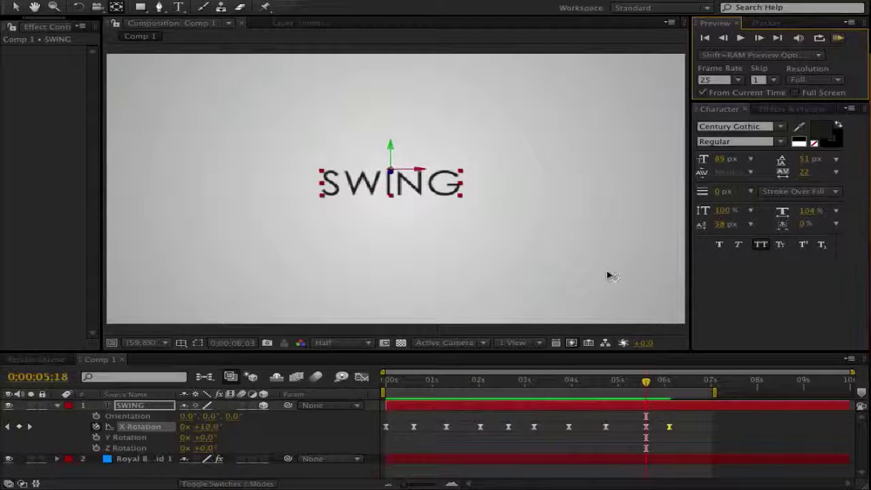
pyautogui.click(753, 301)
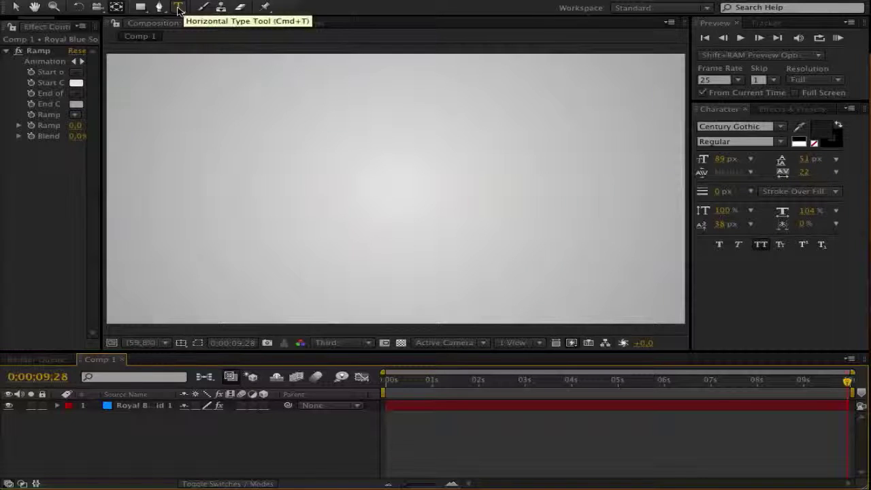
# - Create a text layer reading 'SWING' near the middle of Comp 1
pyautogui.click(179, 9)
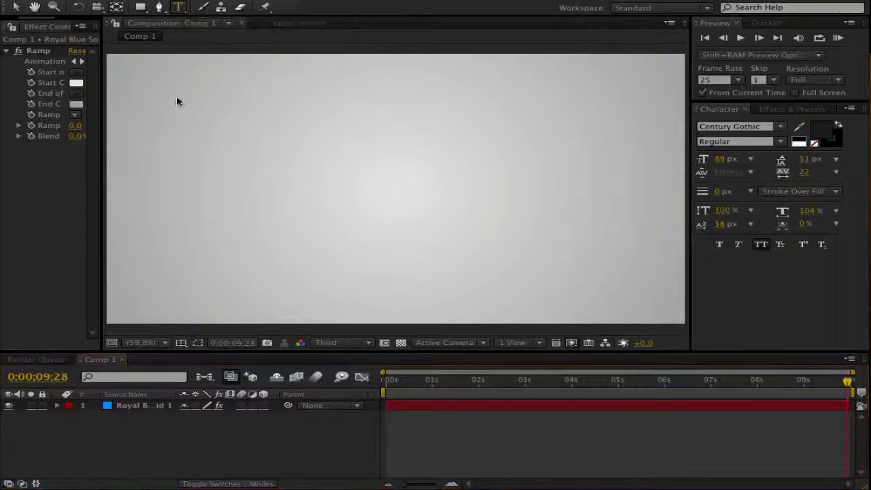
pyautogui.click(301, 186)
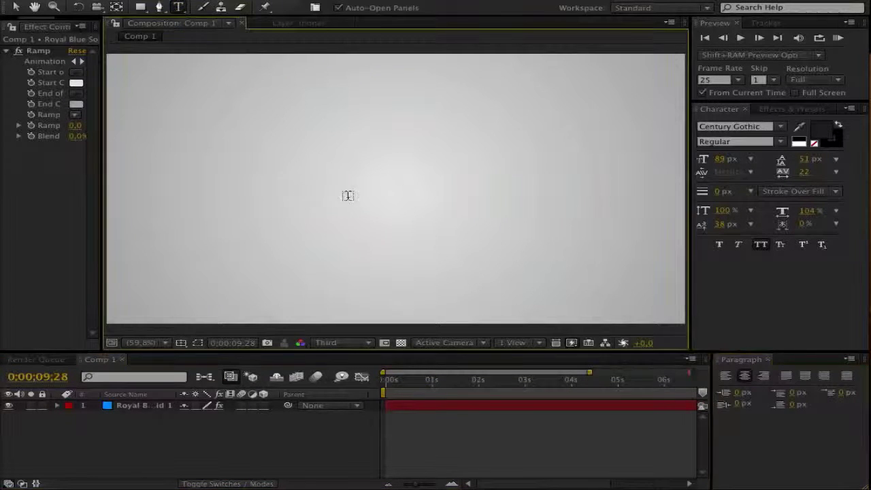
pyautogui.write('SWING')
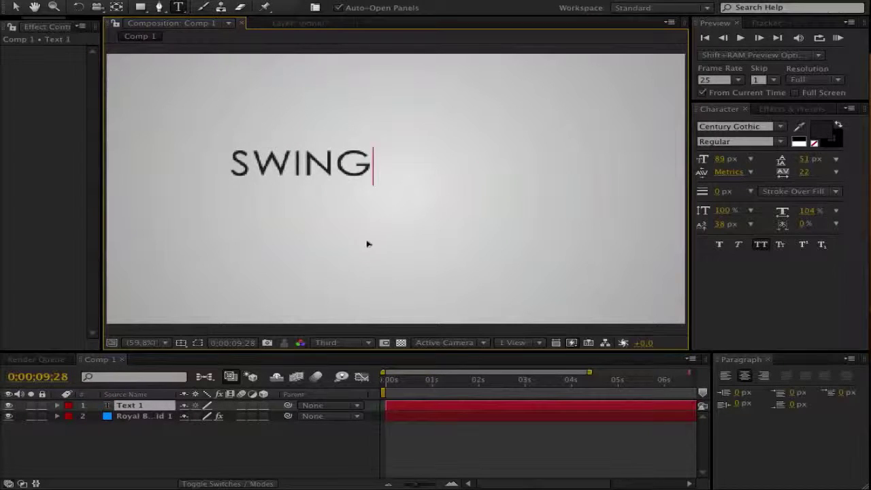
pyautogui.press('KP_Enter')
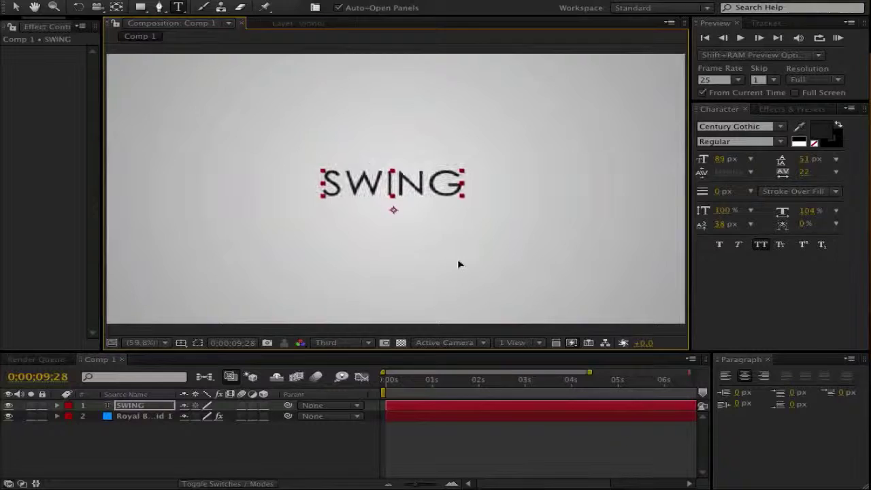
pyautogui.hotkey('ctrl', 'z')
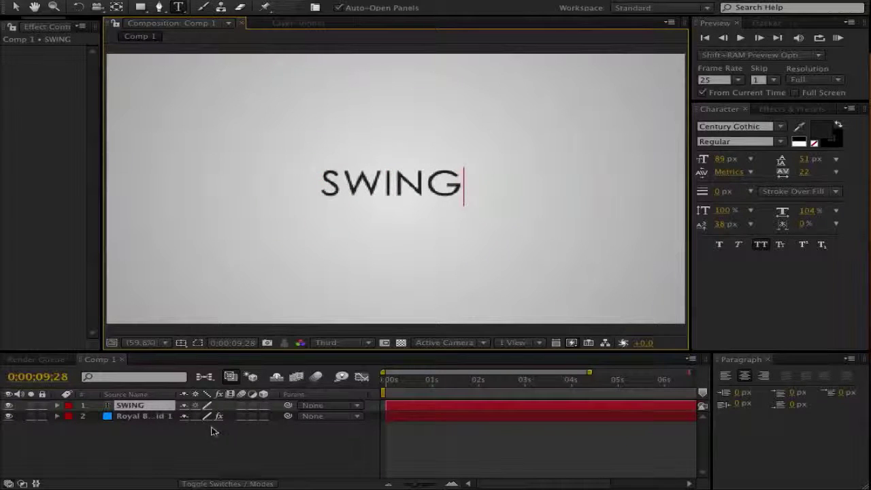
# - Make SWING a 3D layer, close the Paragraph panel, and scrub X Rotation to tilt it back
pyautogui.click(264, 406)
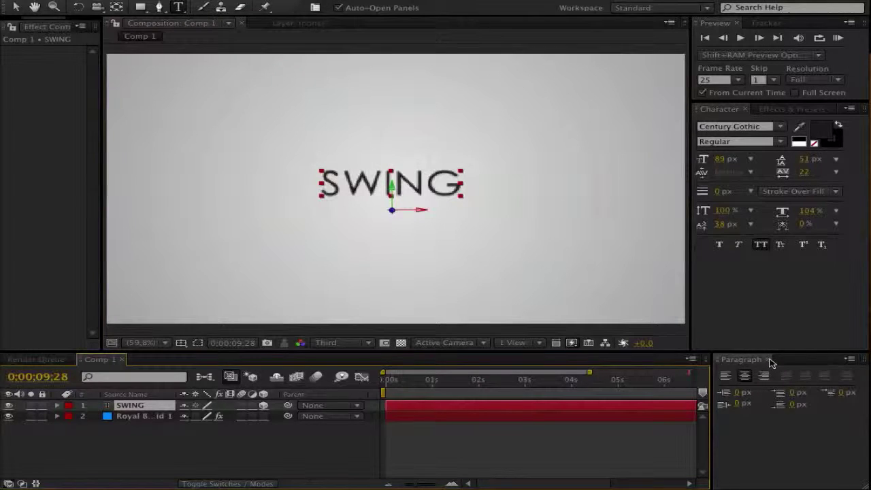
pyautogui.click(769, 360)
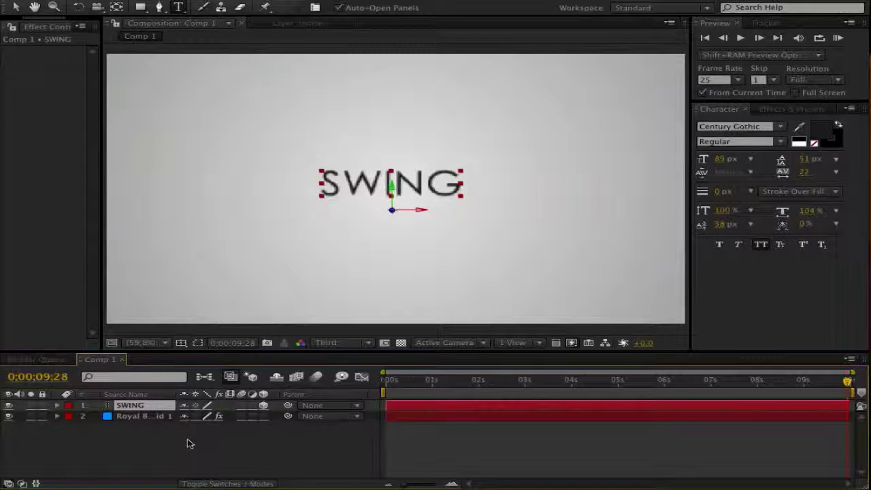
pyautogui.press('r')
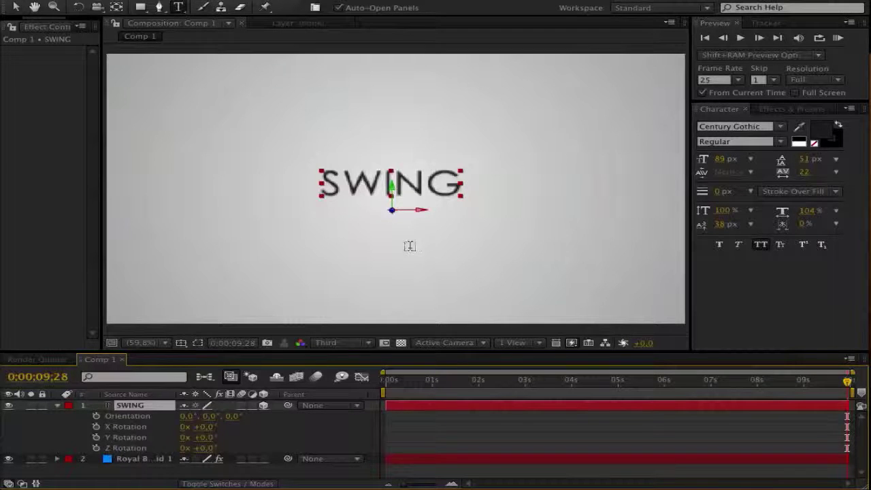
pyautogui.moveTo(204, 427)
pyautogui.mouseDown()
pyautogui.moveTo(245, 425)
pyautogui.moveTo(199, 429)
pyautogui.mouseUp()
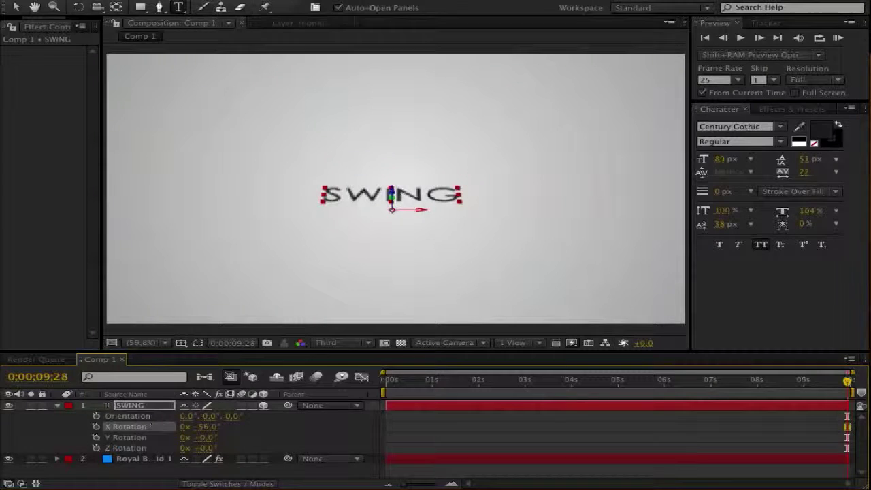
# - Reset X Rotation to 0° and move SWING's anchor point up to the letters' top edge
pyautogui.click(204, 427)
pyautogui.write('0')
pyautogui.press('Return')
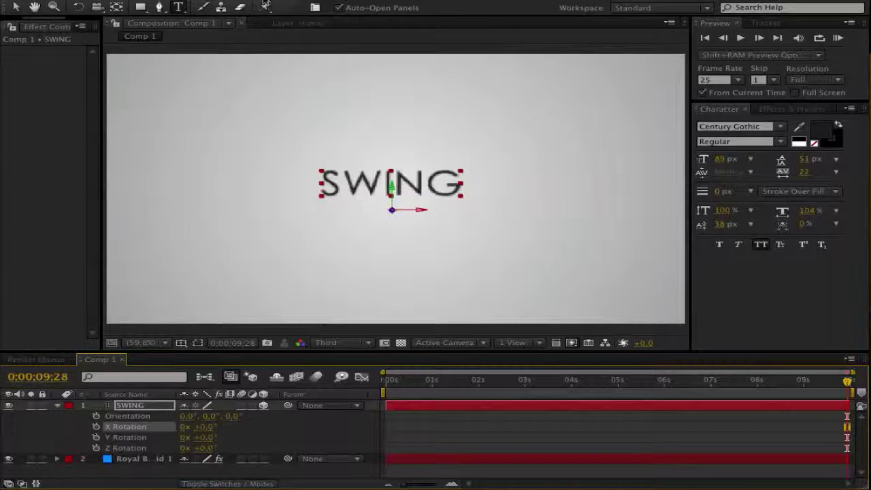
pyautogui.click(116, 8)
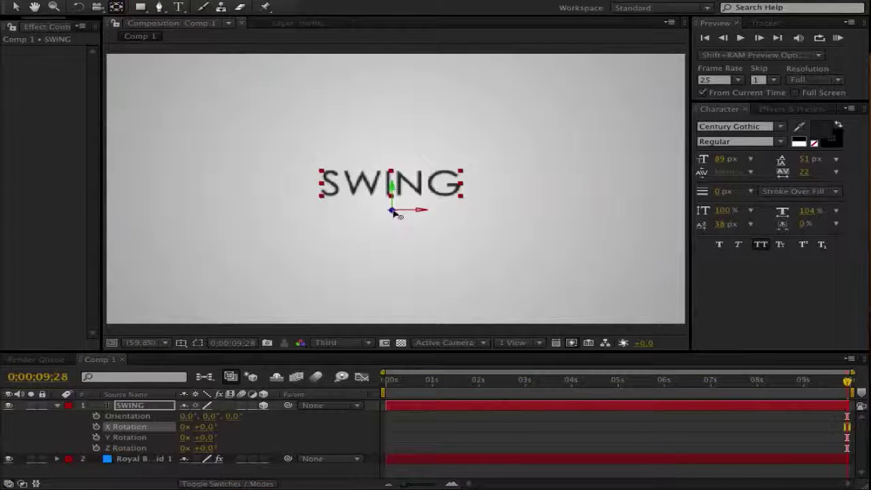
pyautogui.moveTo(393, 213); pyautogui.dragTo(396, 175)
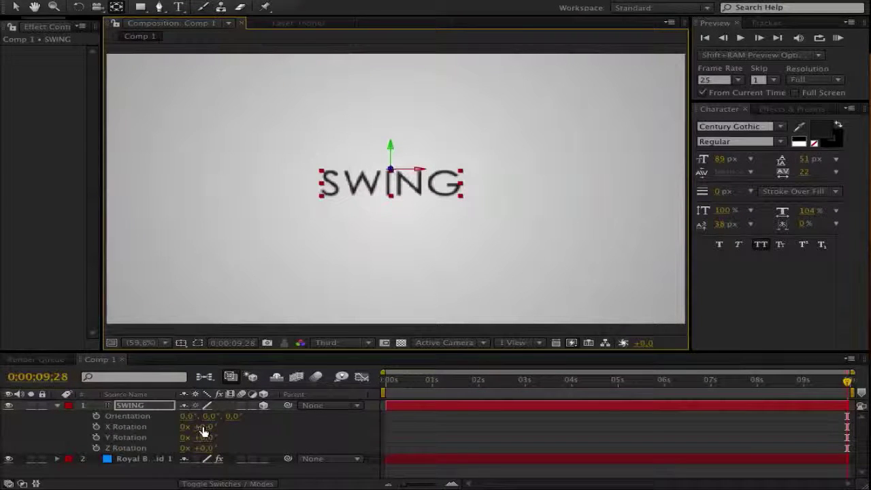
# - Test-tilt SWING around the X axis, then undo the test rotation
pyautogui.moveTo(202, 431); pyautogui.dragTo(177, 431)
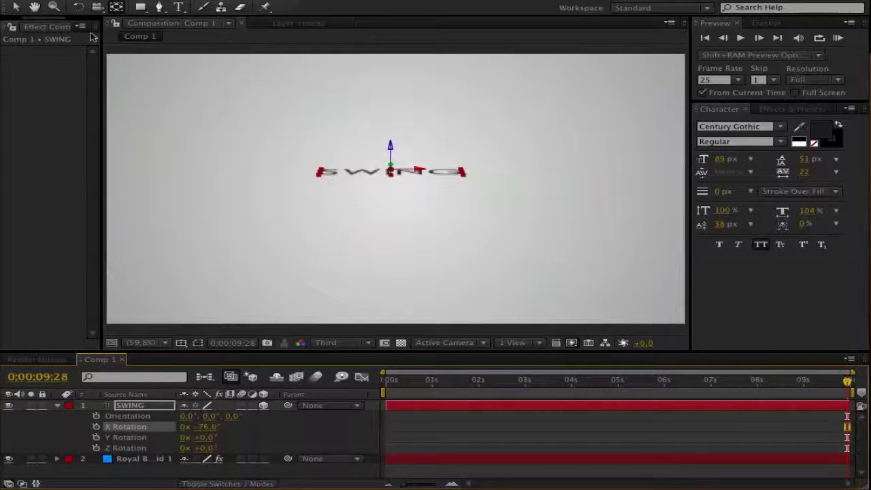
pyautogui.click(160, 1)
pyautogui.click(177, 5)
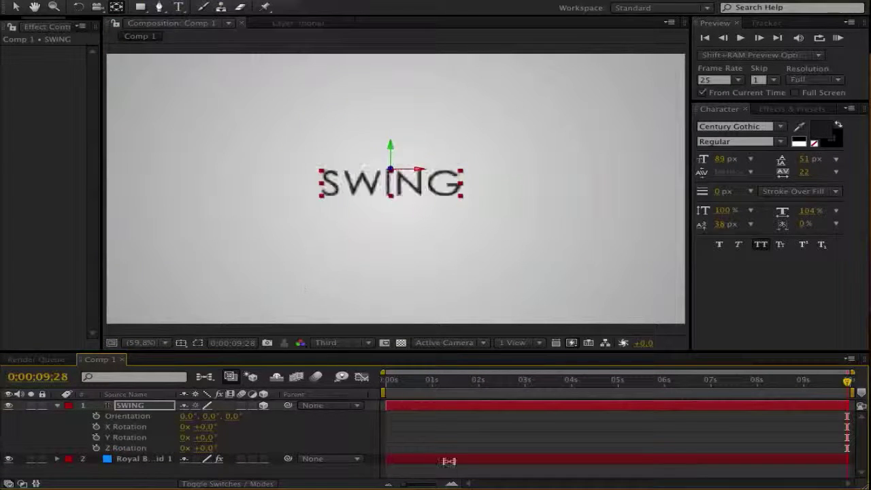
# - Start X Rotation keyframing with a 90° keyframe at 0 seconds
pyautogui.click(388, 381)
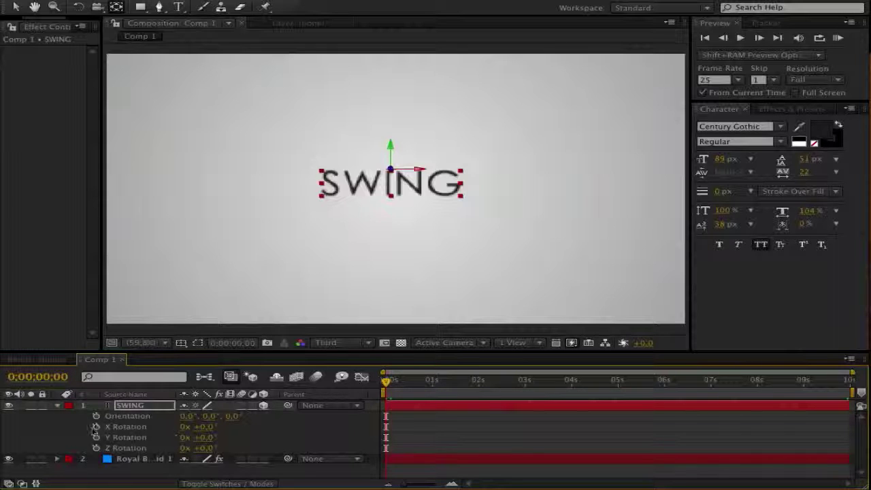
pyautogui.click(96, 426)
pyautogui.click(206, 426)
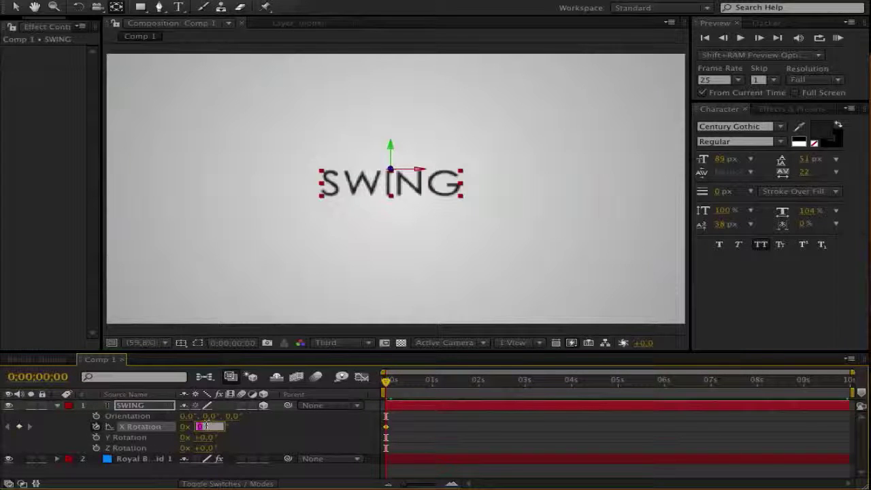
pyautogui.write('90')
pyautogui.press('Return')
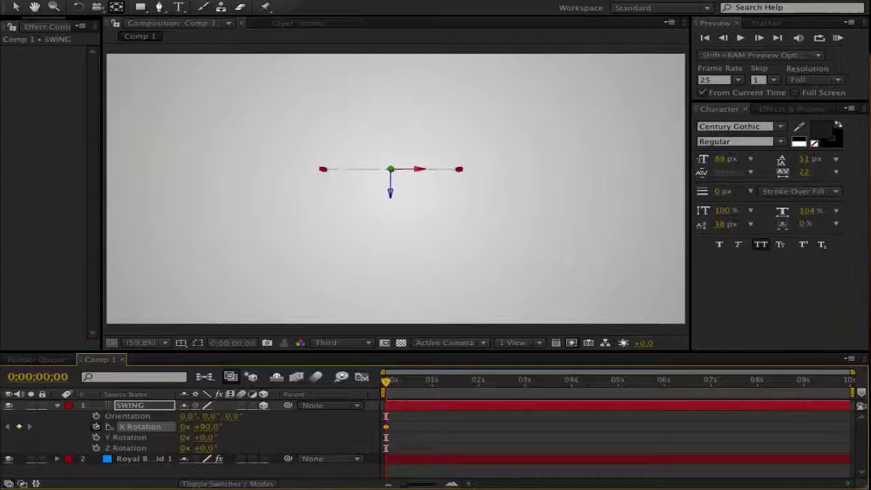
# - Set the X Rotation keyframe at exactly 1 second, first to 0°, then to -80°
pyautogui.click(433, 382)
pyautogui.press('pageup')
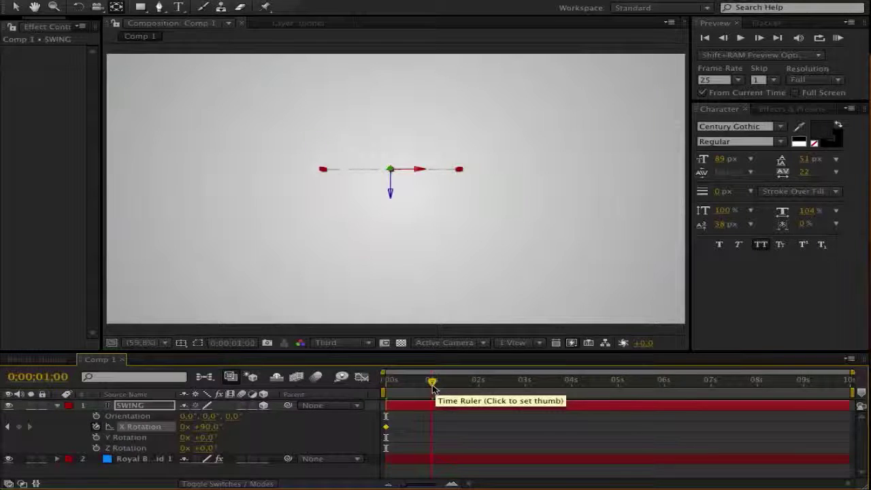
pyautogui.click(204, 428)
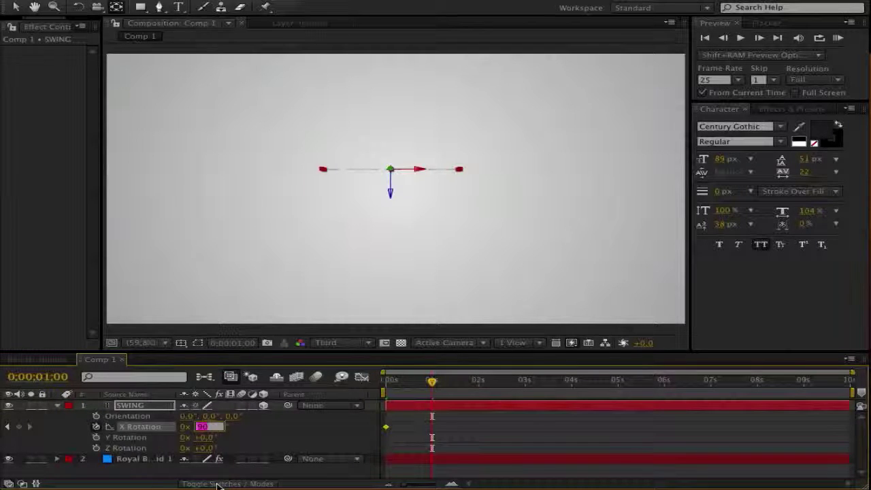
pyautogui.write('0')
pyautogui.press('Return')
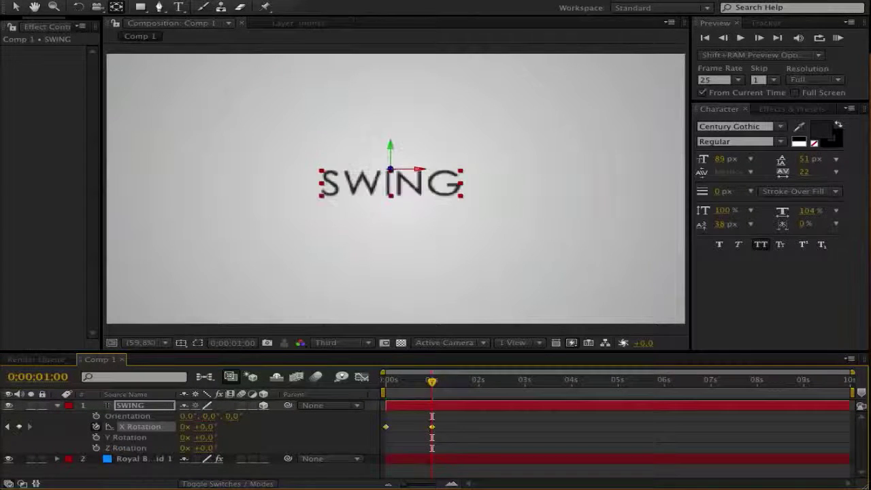
pyautogui.click(208, 428)
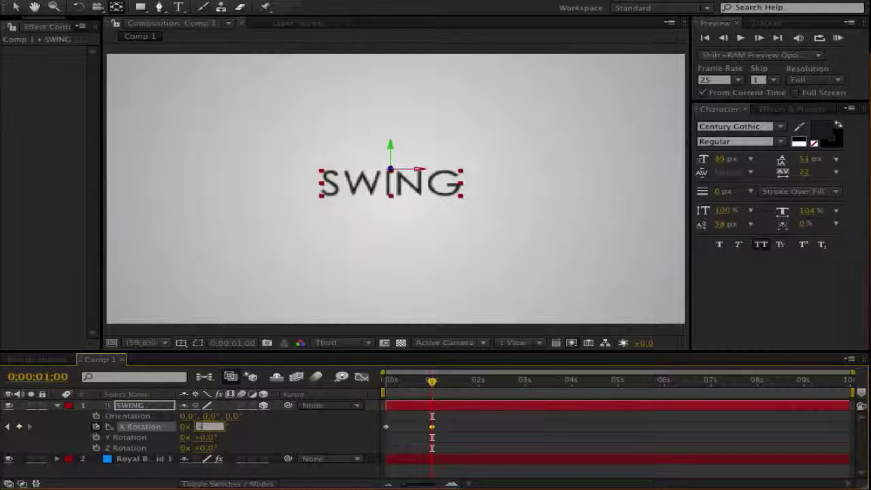
pyautogui.write('-80')
pyautogui.press('Return')
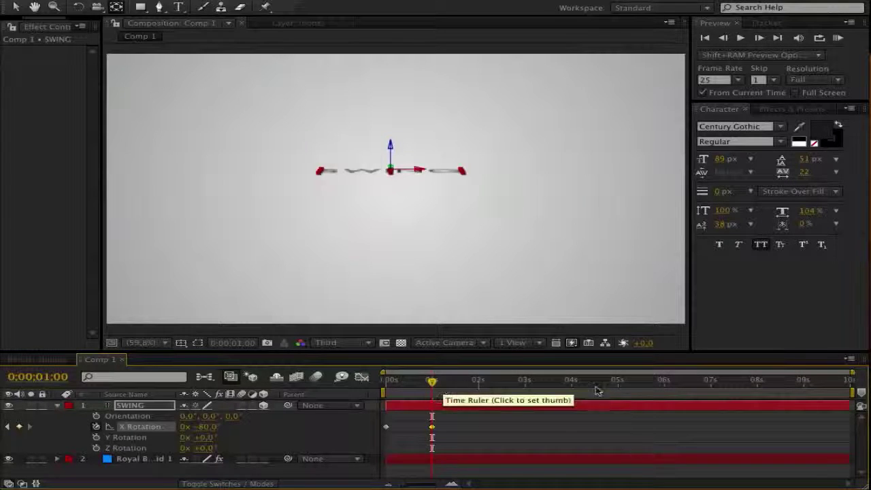
# - Key X Rotation at 70° at 2s and -60° at 3s, ending at 0° at 9s
pyautogui.click(478, 385)
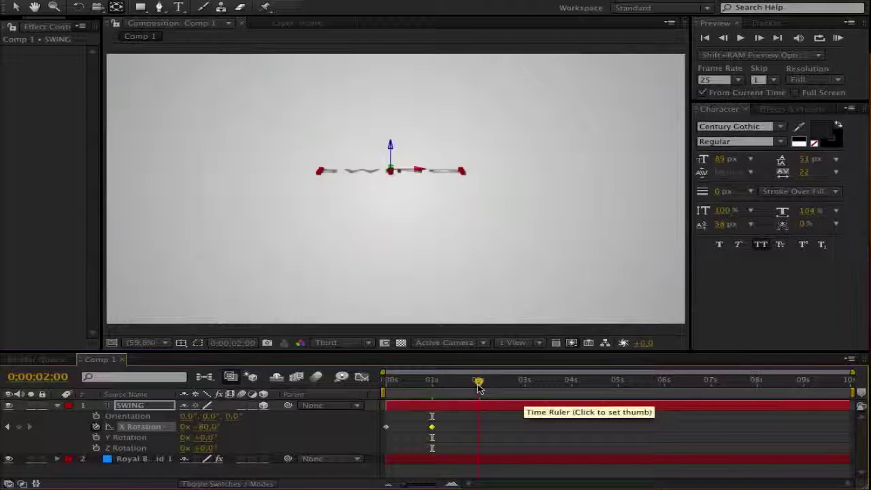
pyautogui.click(205, 427)
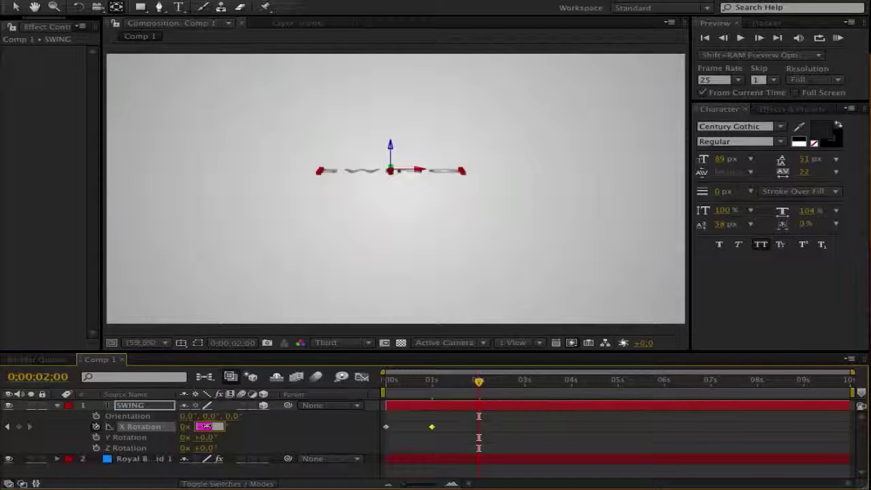
pyautogui.press('Return')
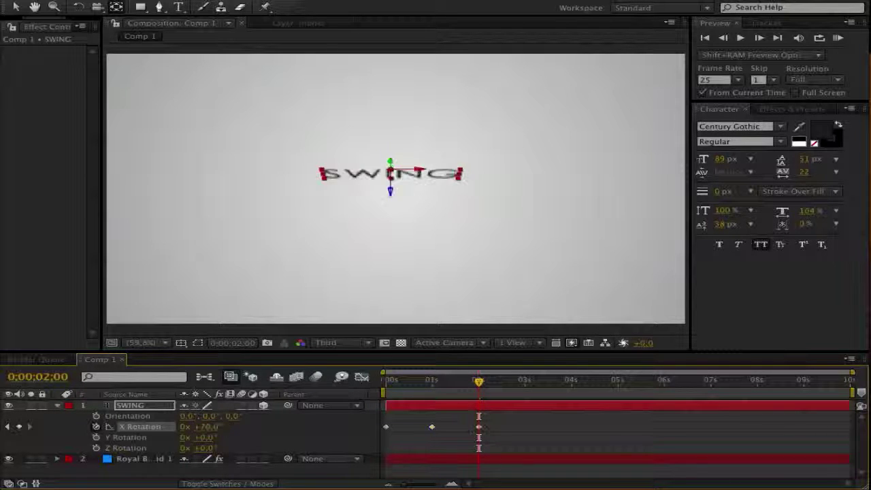
pyautogui.click(525, 382)
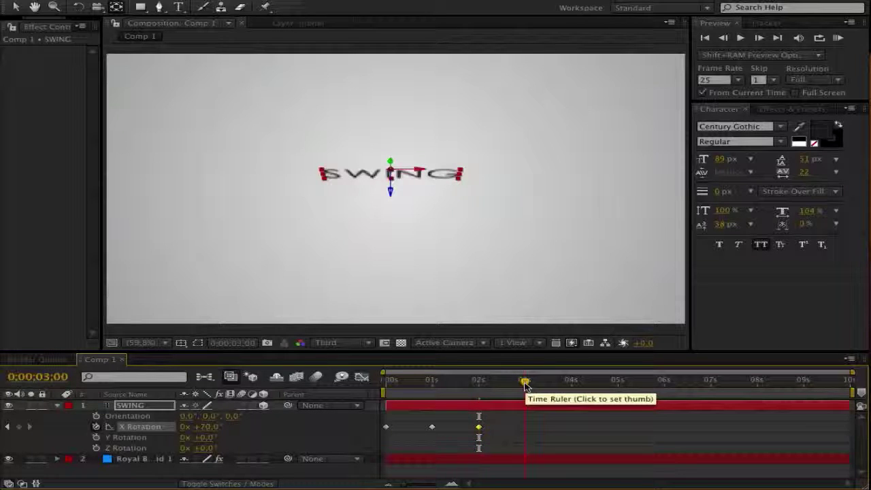
pyautogui.click(206, 426)
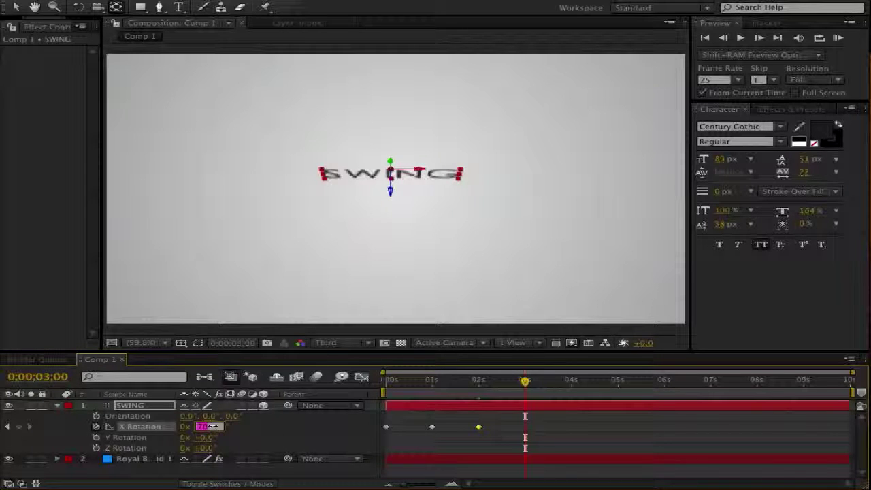
pyautogui.write('-')
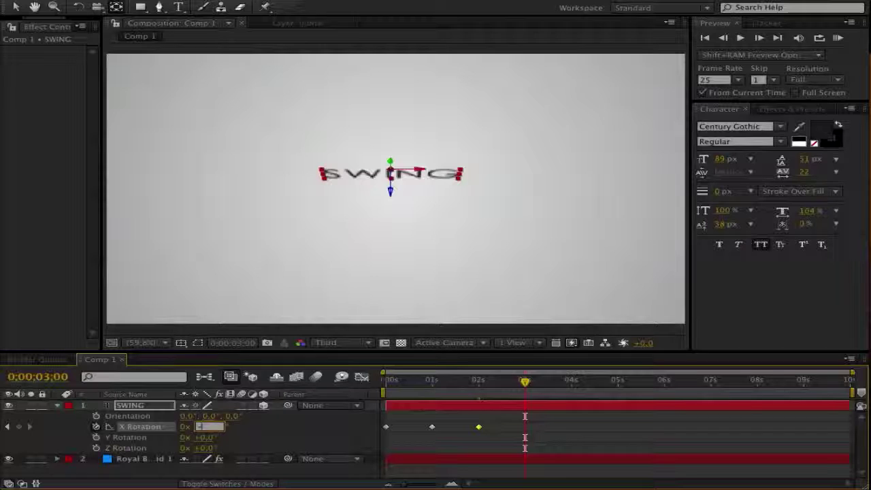
pyautogui.write('60')
pyautogui.press('Return')
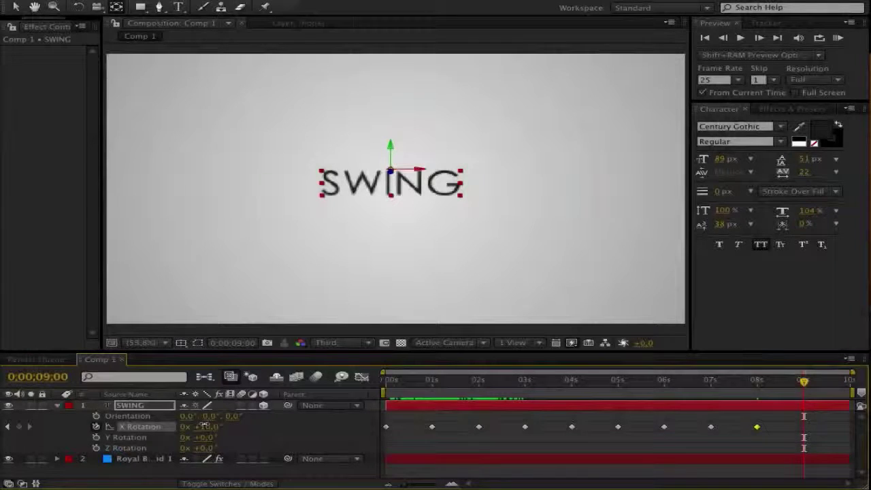
pyautogui.click(203, 426)
pyautogui.write('0')
pyautogui.press('Return')
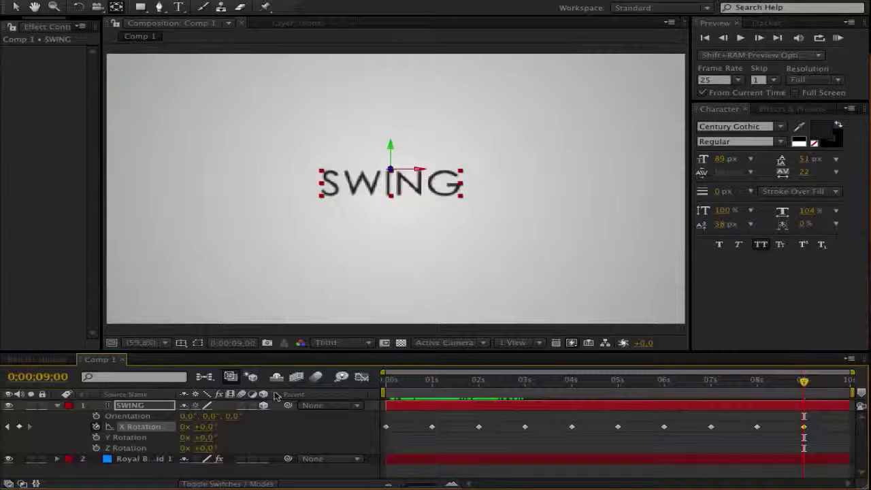
pyautogui.click(332, 344)
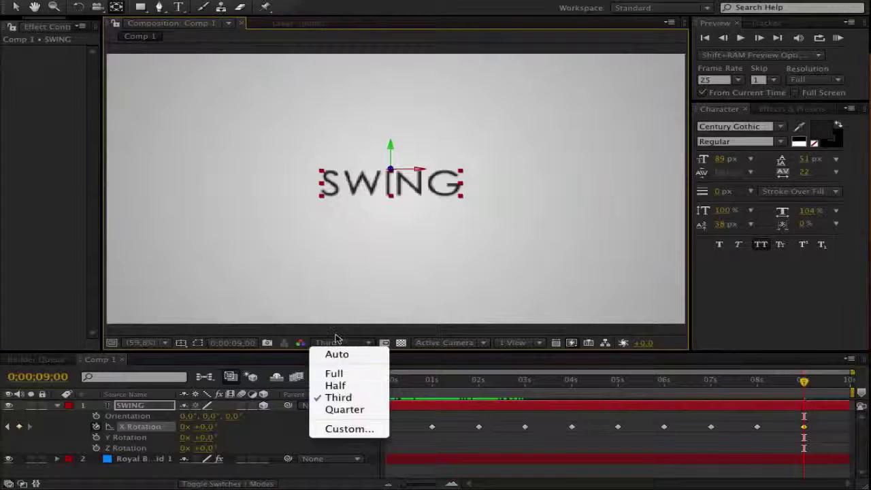
pyautogui.click(335, 347)
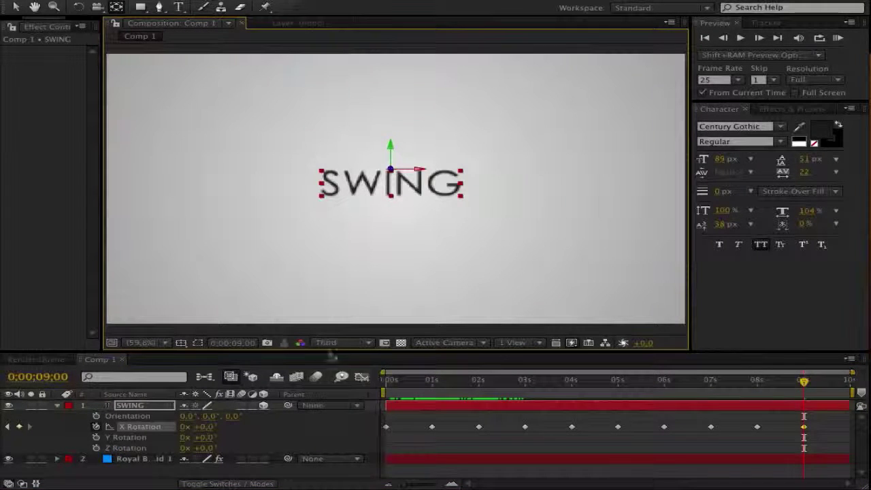
pyautogui.click(837, 38)
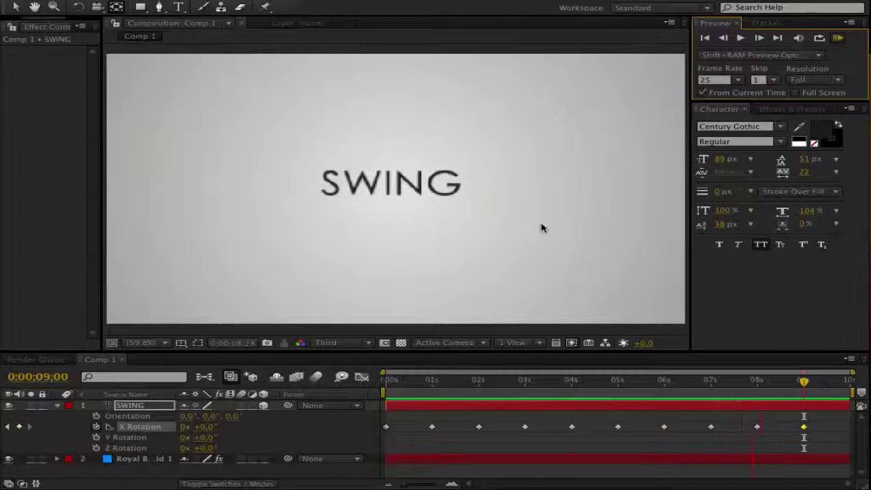
pyautogui.press('space')
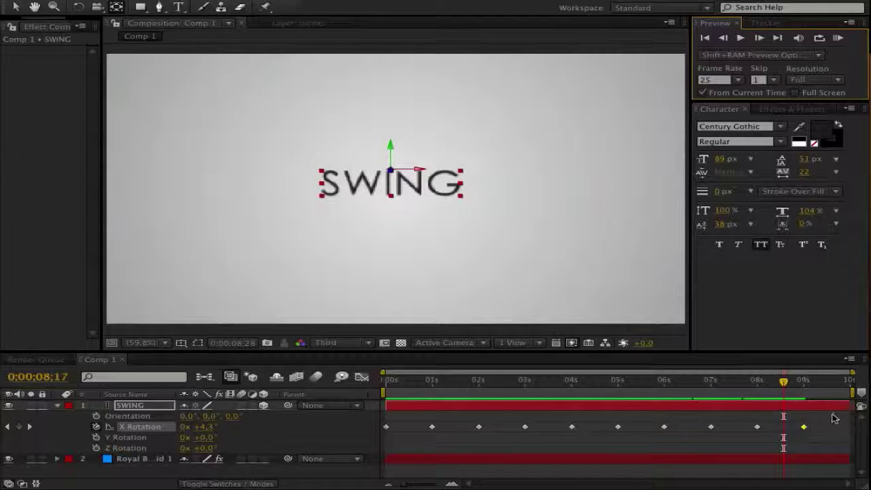
# - Apply Easy Ease to all of SWING's X Rotation keyframes and RAM-preview the swing
pyautogui.moveTo(834, 418); pyautogui.dragTo(343, 445)
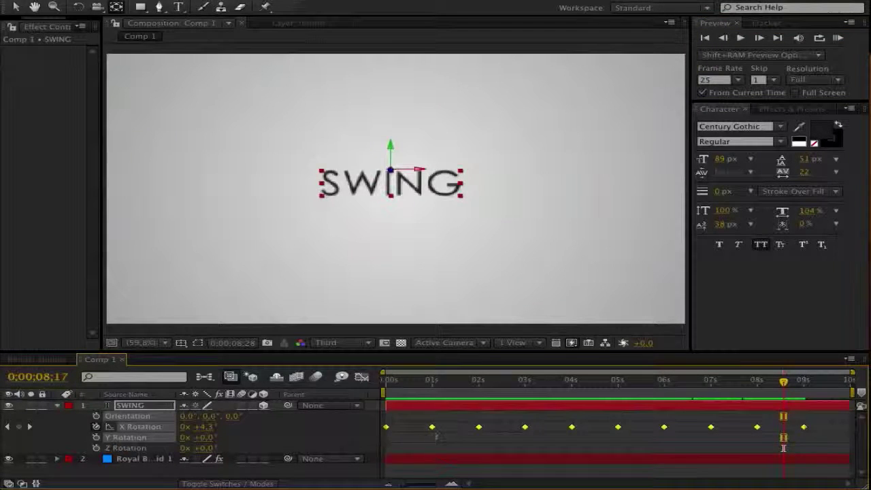
pyautogui.rightClick(431, 430)
pyautogui.moveTo(471, 479)
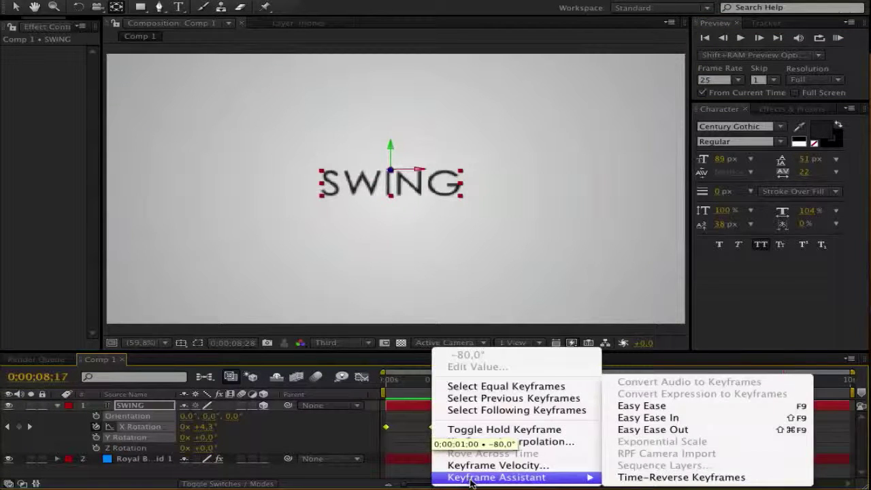
pyautogui.click(640, 407)
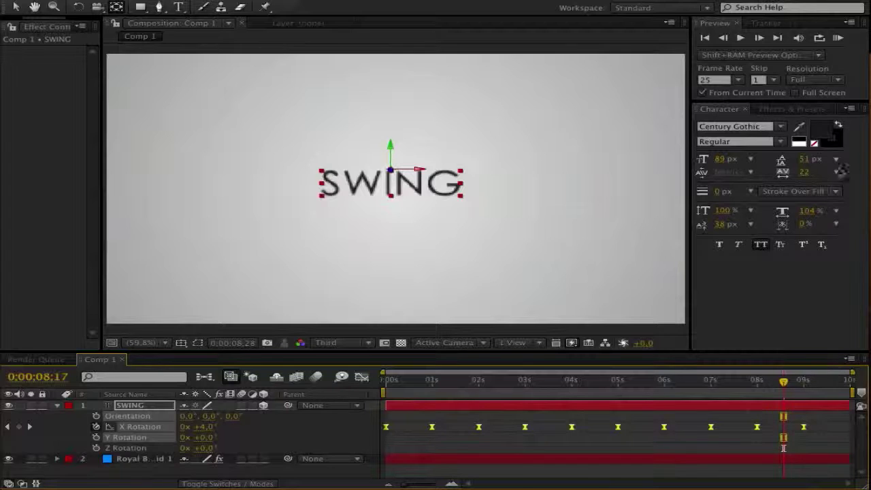
pyautogui.click(838, 39)
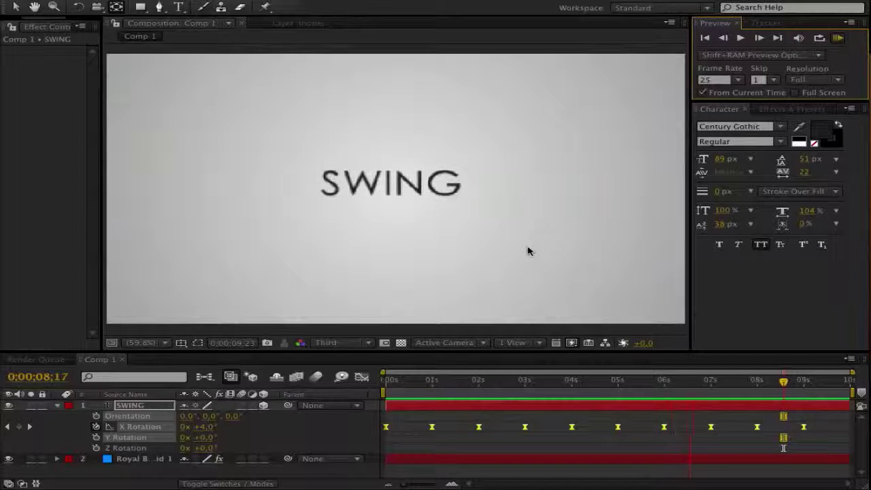
# - Stop the preview and pull the 1- to 5-second X Rotation keyframes earlier
pyautogui.press('space')
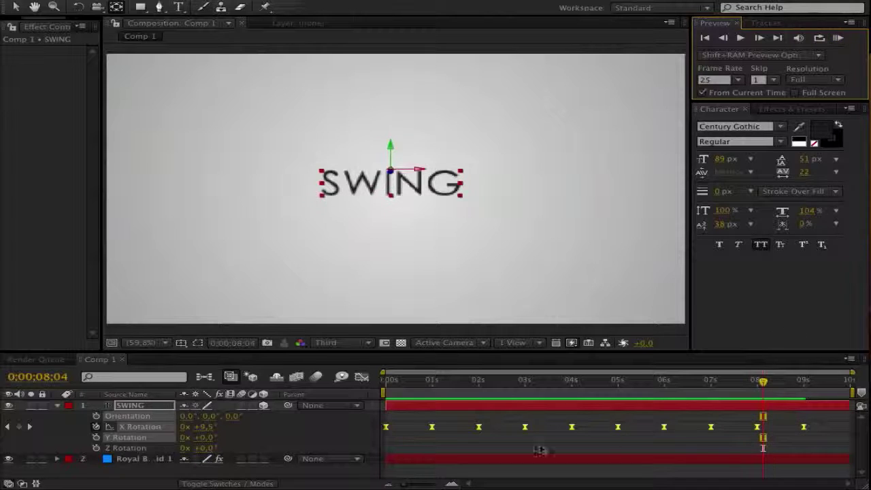
pyautogui.click(506, 453)
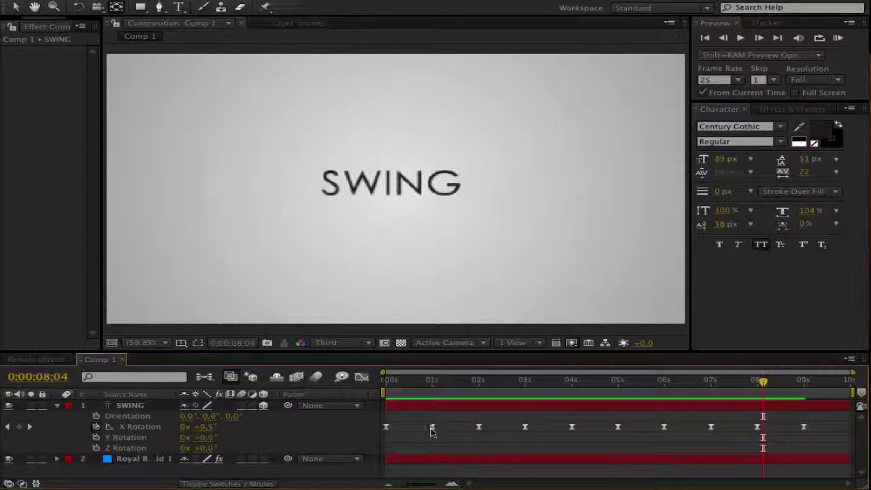
pyautogui.moveTo(432, 431); pyautogui.dragTo(414, 429)
pyautogui.moveTo(478, 429); pyautogui.dragTo(446, 429)
pyautogui.moveTo(525, 427); pyautogui.dragTo(480, 429)
pyautogui.moveTo(571, 427); pyautogui.dragTo(508, 429)
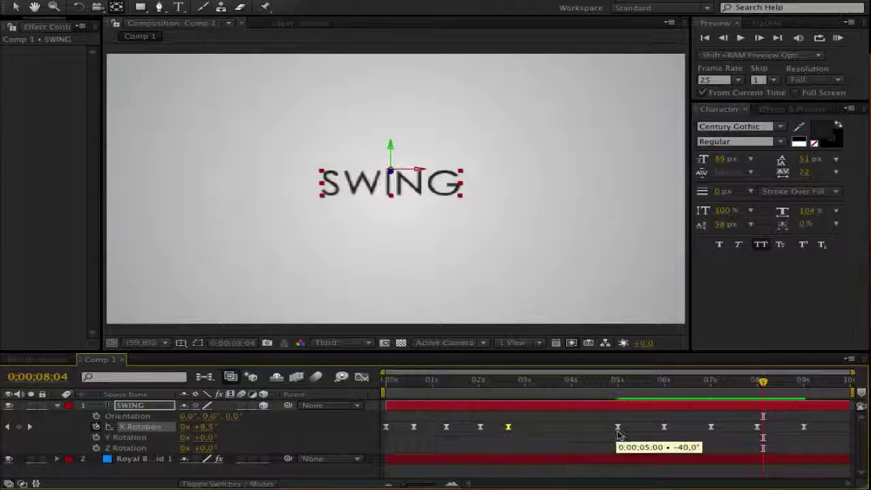
pyautogui.moveTo(618, 430); pyautogui.dragTo(534, 428)
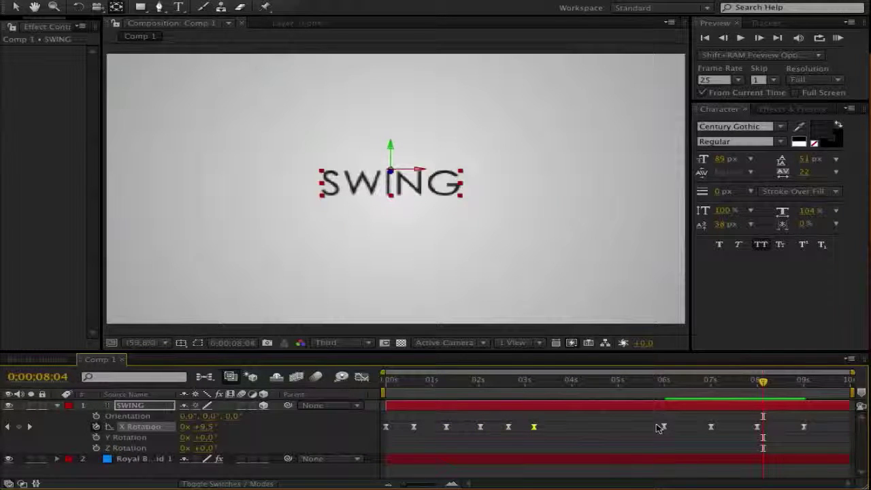
# - Move the remaining keyframes earlier so the swing ends near 6 s, and end the work area at about 7 s
pyautogui.moveTo(661, 427); pyautogui.dragTo(569, 429)
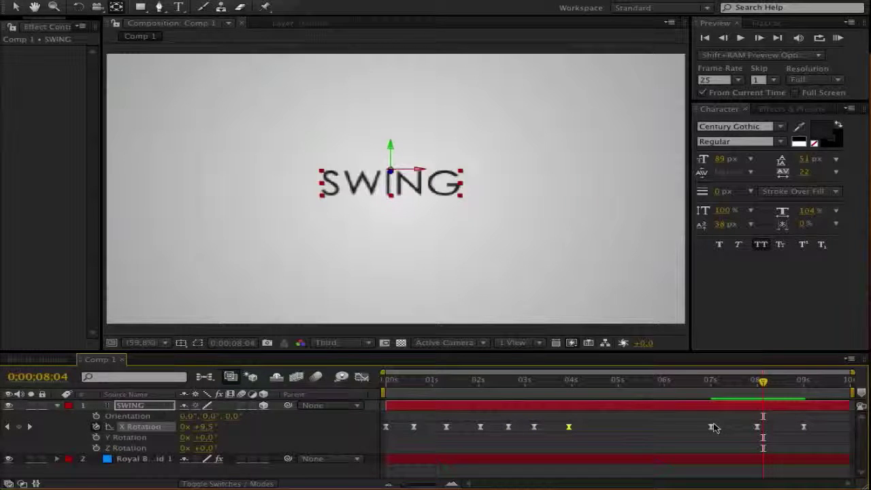
pyautogui.moveTo(711, 427); pyautogui.dragTo(646, 433)
pyautogui.moveTo(598, 427); pyautogui.dragTo(605, 428)
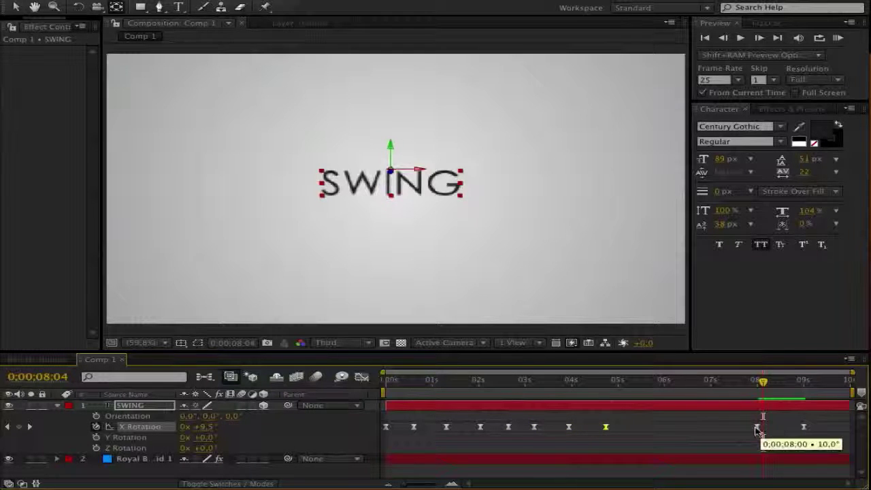
pyautogui.moveTo(756, 426); pyautogui.dragTo(646, 435)
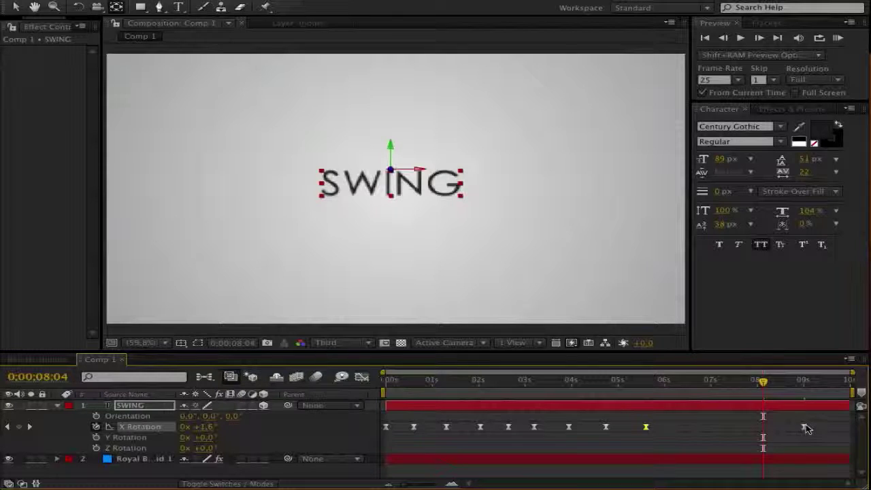
pyautogui.moveTo(803, 426); pyautogui.dragTo(669, 427)
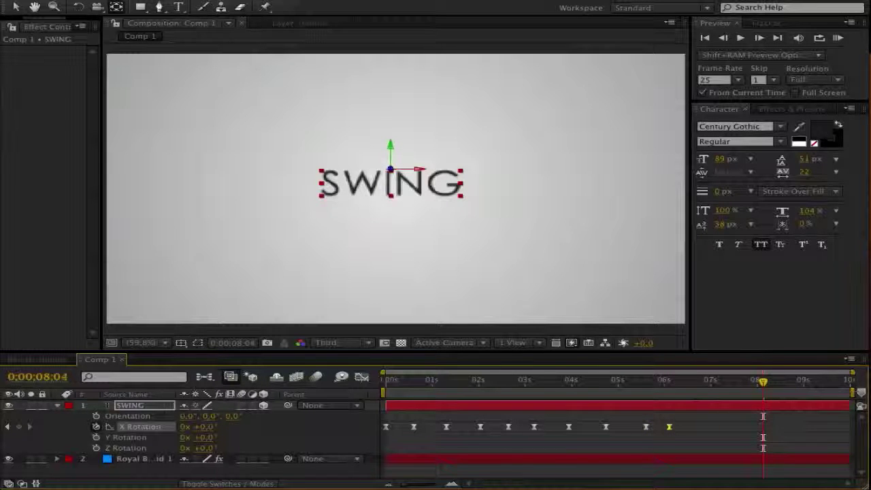
pyautogui.moveTo(762, 381); pyautogui.dragTo(689, 382)
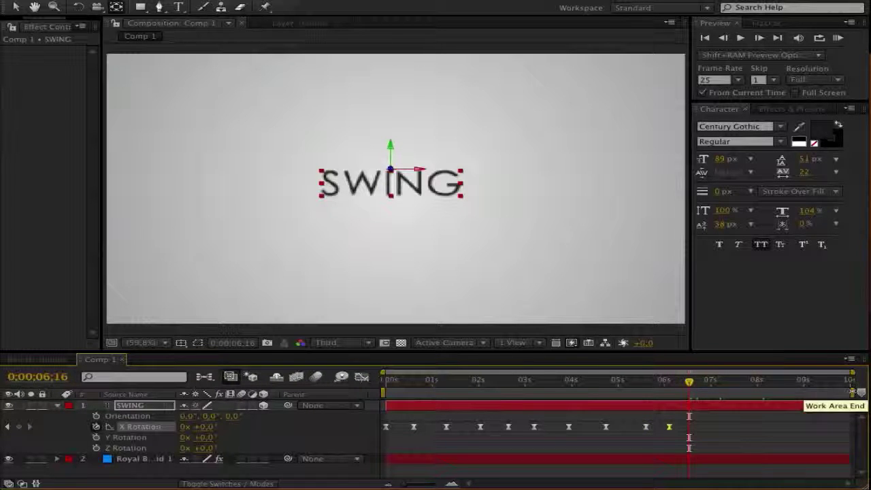
pyautogui.moveTo(853, 392); pyautogui.dragTo(715, 392)
pyautogui.click(838, 38)
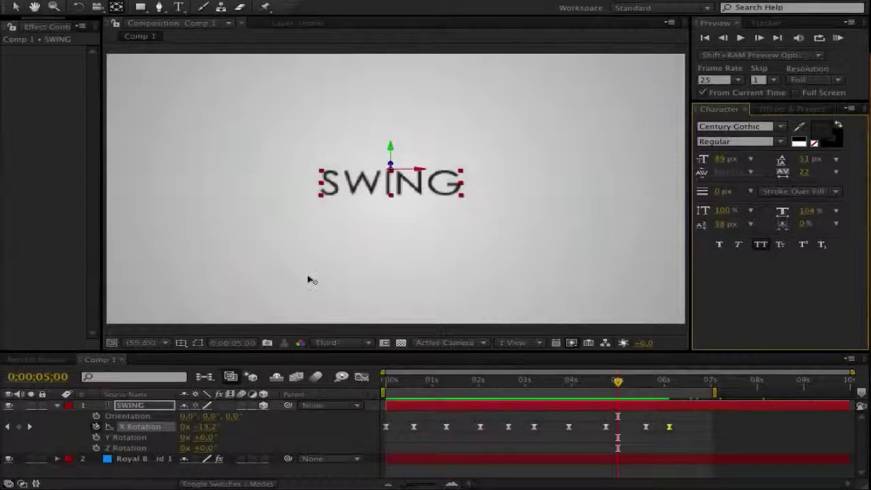
# - At 5:00, scrub SWING's Y Rotation to -22°, creating a keyframe
pyautogui.moveTo(202, 438); pyautogui.dragTo(227, 447)
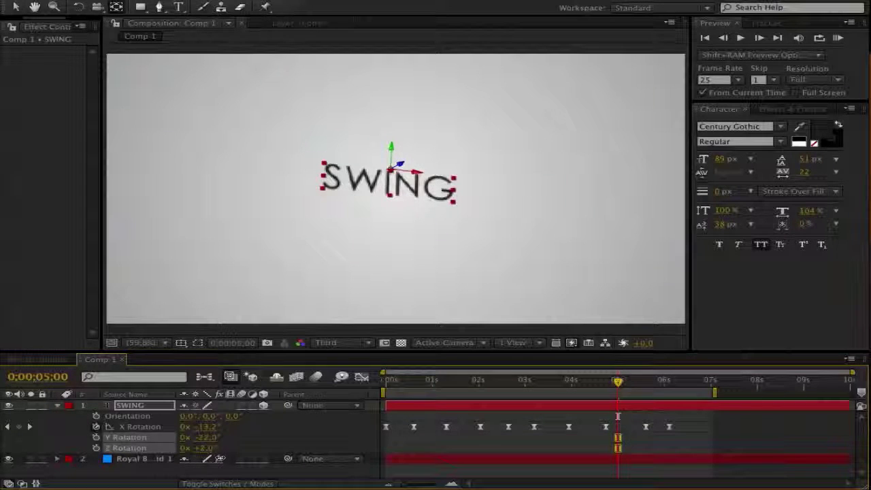